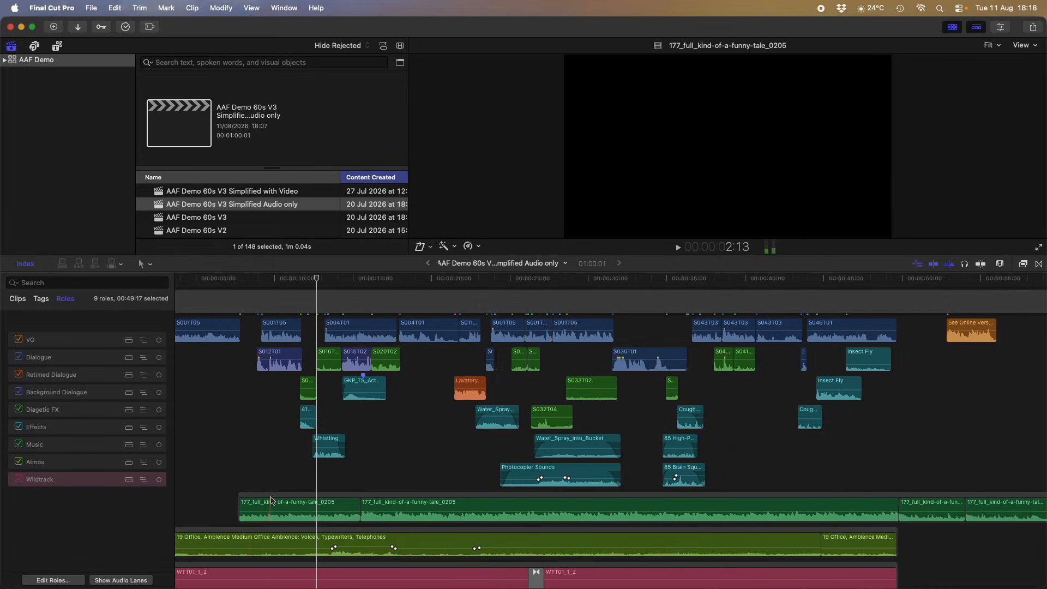
Step: View the aafeverything.app page in Safari and switch back to Final Cut Pro to look over the project timeline
{"action": "left_click", "coordinate": [204, 572]}
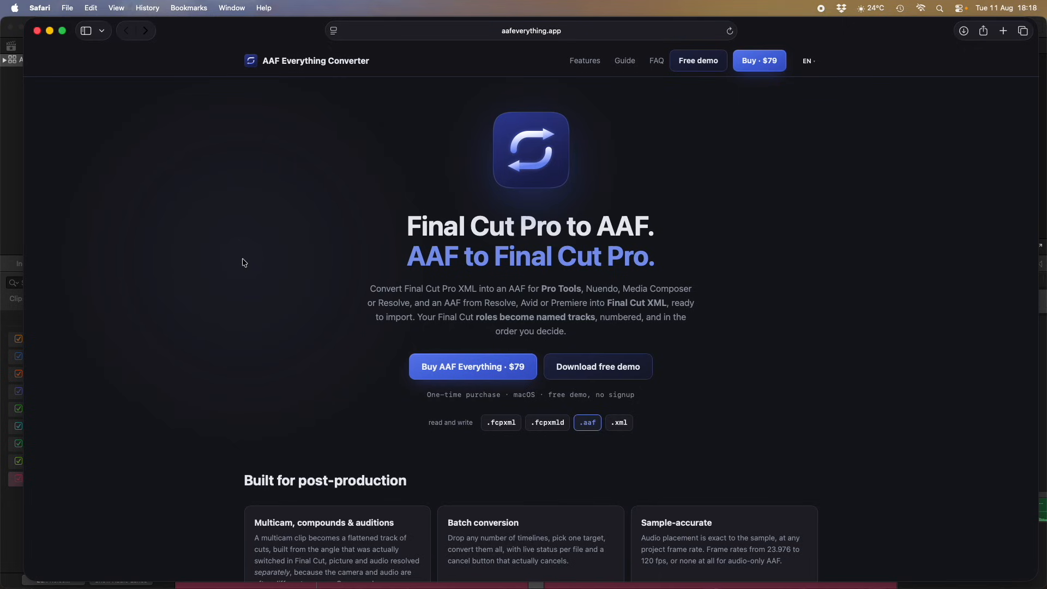
{"action": "mouse_move", "coordinate": [82, 587]}
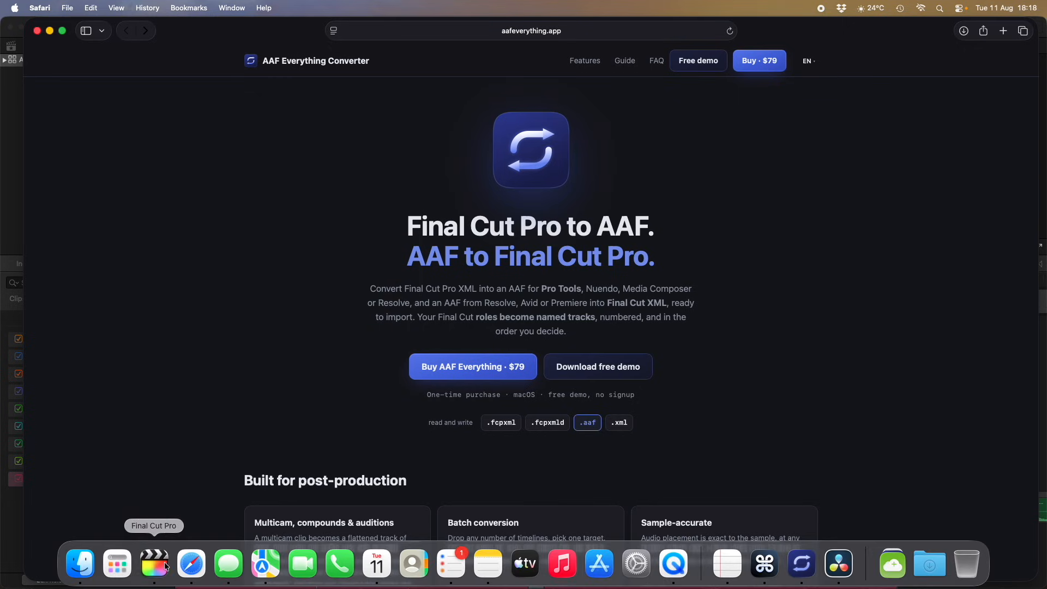
{"action": "left_click", "coordinate": [165, 566]}
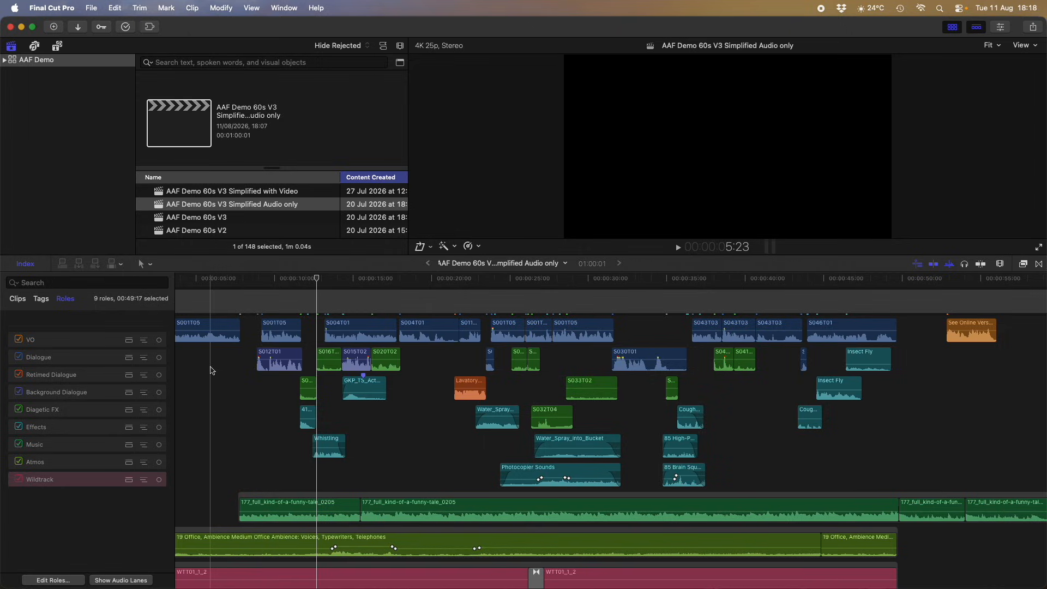
{"action": "scroll", "coordinate": [212, 371], "scroll_direction": "up", "scroll_amount": 3}
{"action": "scroll", "coordinate": [212, 371], "scroll_direction": "down", "scroll_amount": 3}
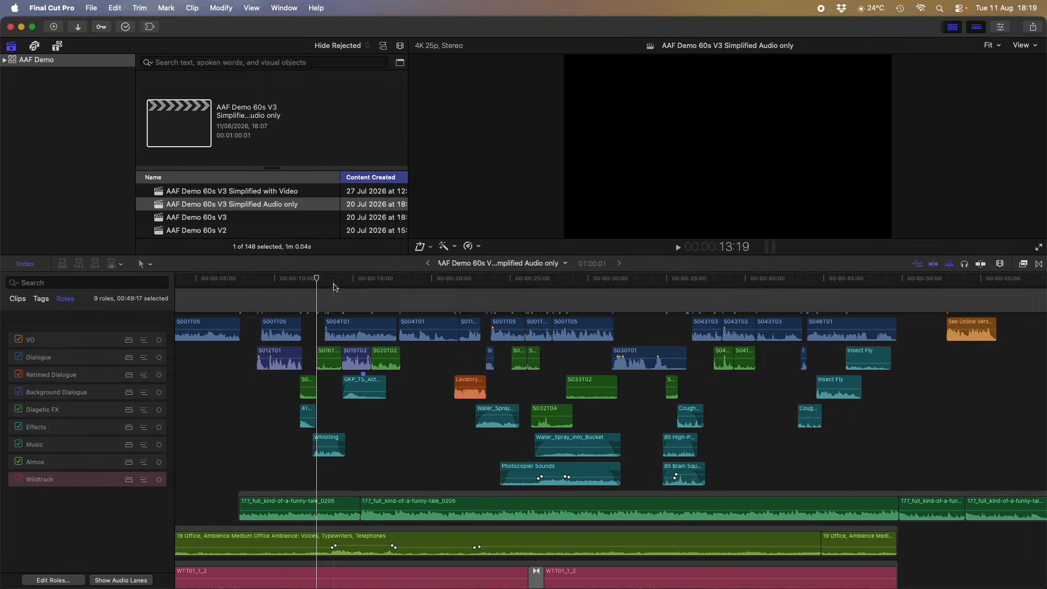
Step: Launch the AAF Everything extension and load the project AAF Demo 60s V3 Simplified Audio only into it
{"action": "left_click", "coordinate": [146, 204]}
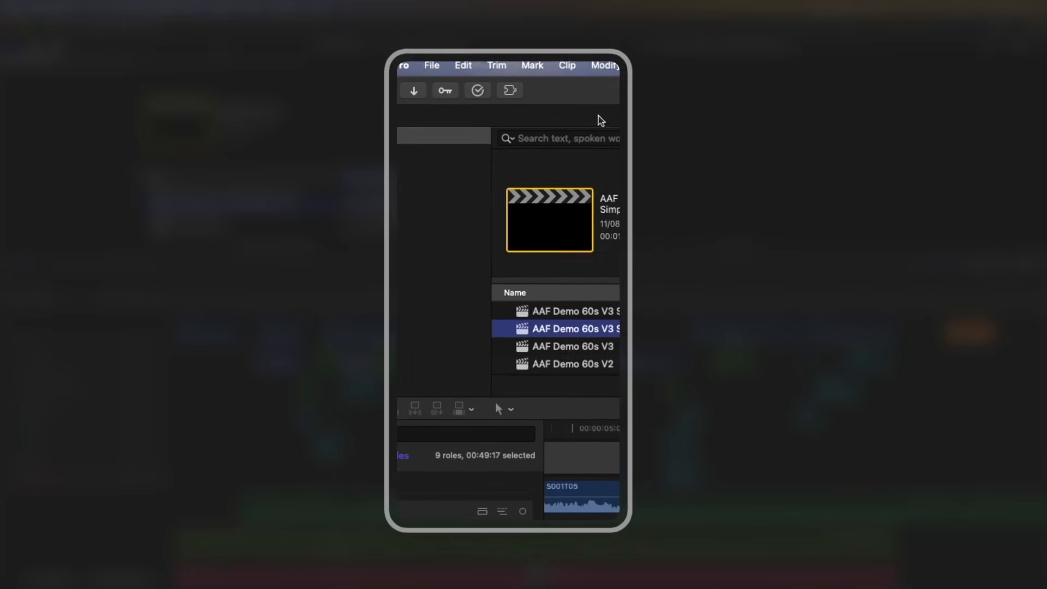
{"action": "left_click", "coordinate": [510, 90]}
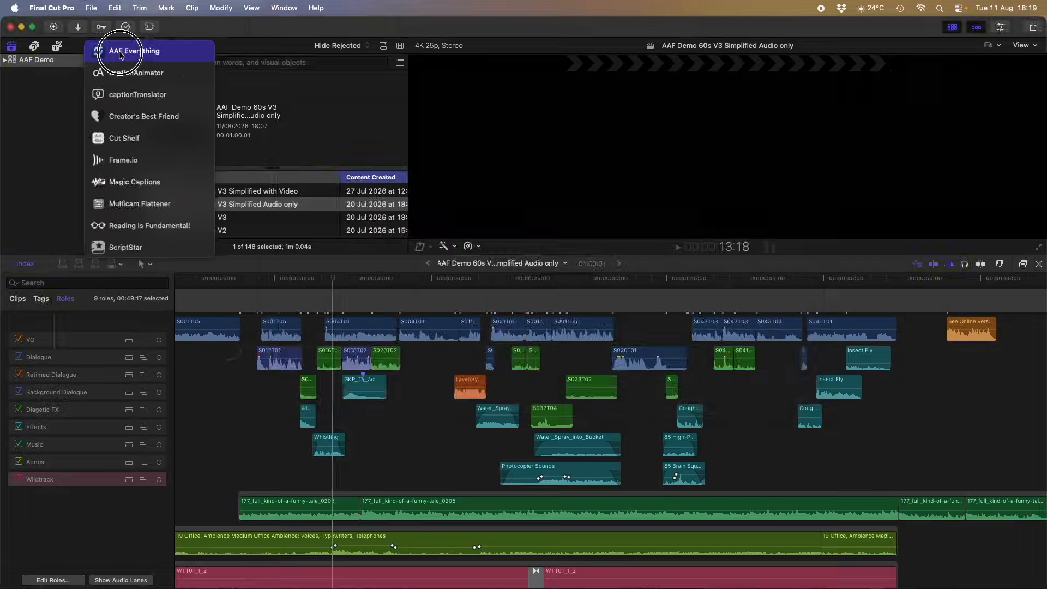
{"action": "left_click", "coordinate": [488, 133]}
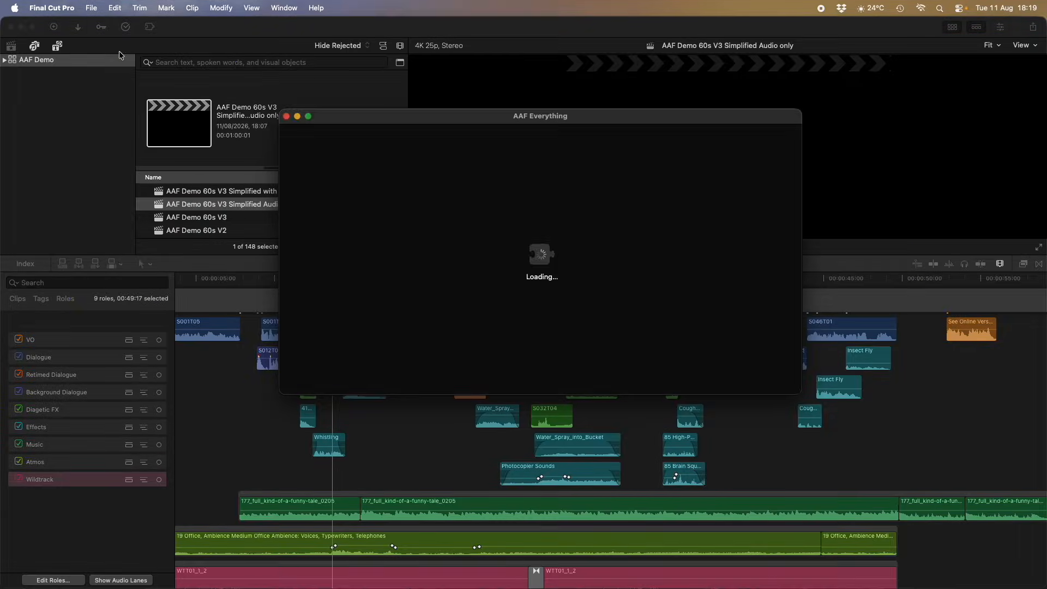
{"action": "left_click_drag", "start_coordinate": [475, 115], "coordinate": [514, 109]}
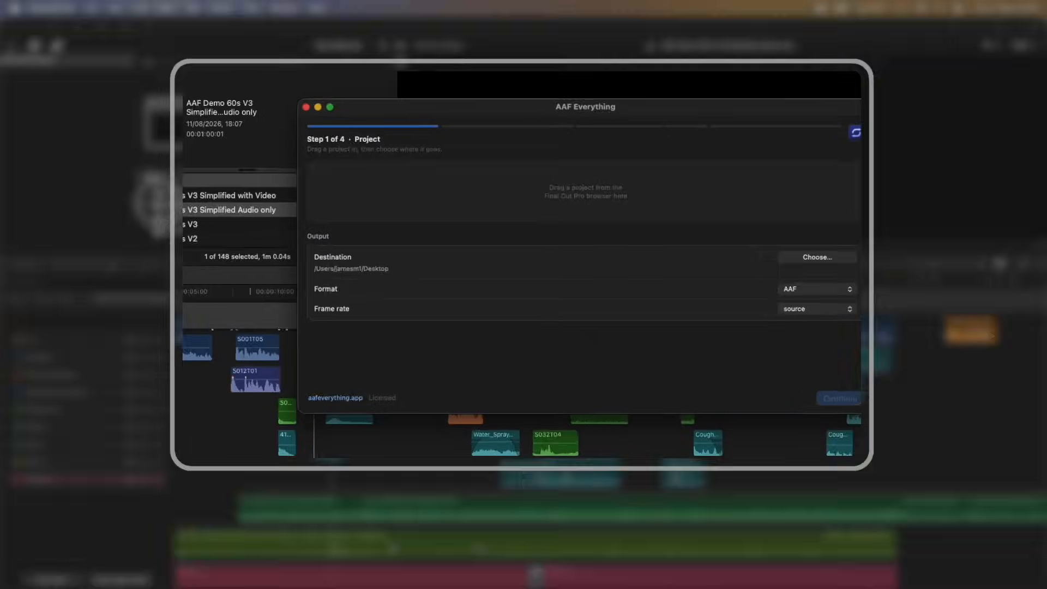
{"action": "left_click_drag", "start_coordinate": [157, 205], "coordinate": [486, 196]}
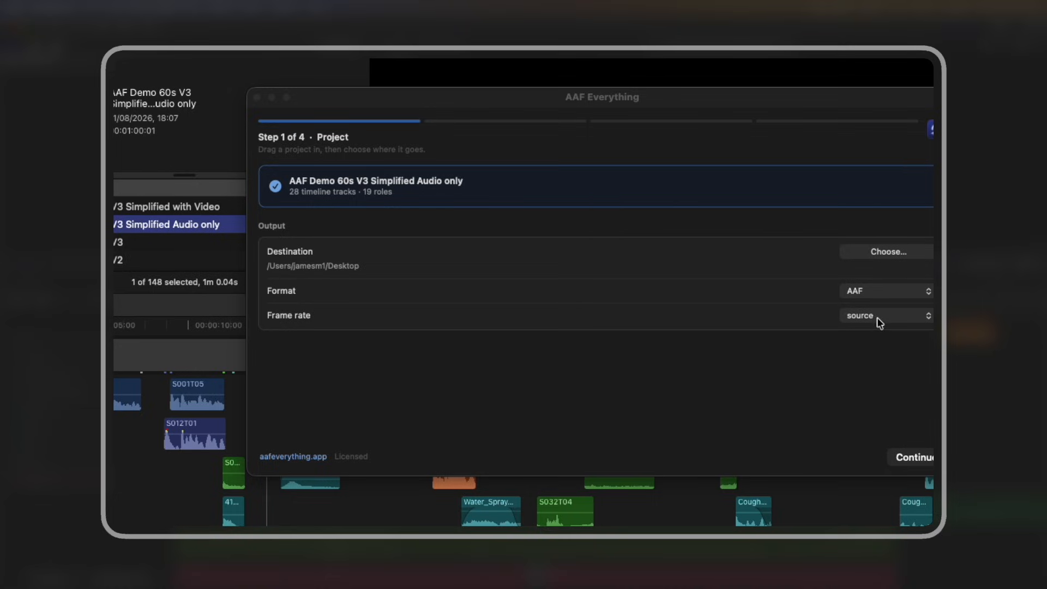
Step: Accept the AAF output with source frame rate and the preset media and include options, advancing to the Roles step
{"action": "left_click", "coordinate": [921, 456]}
{"action": "left_click_drag", "start_coordinate": [490, 88], "coordinate": [443, 60]}
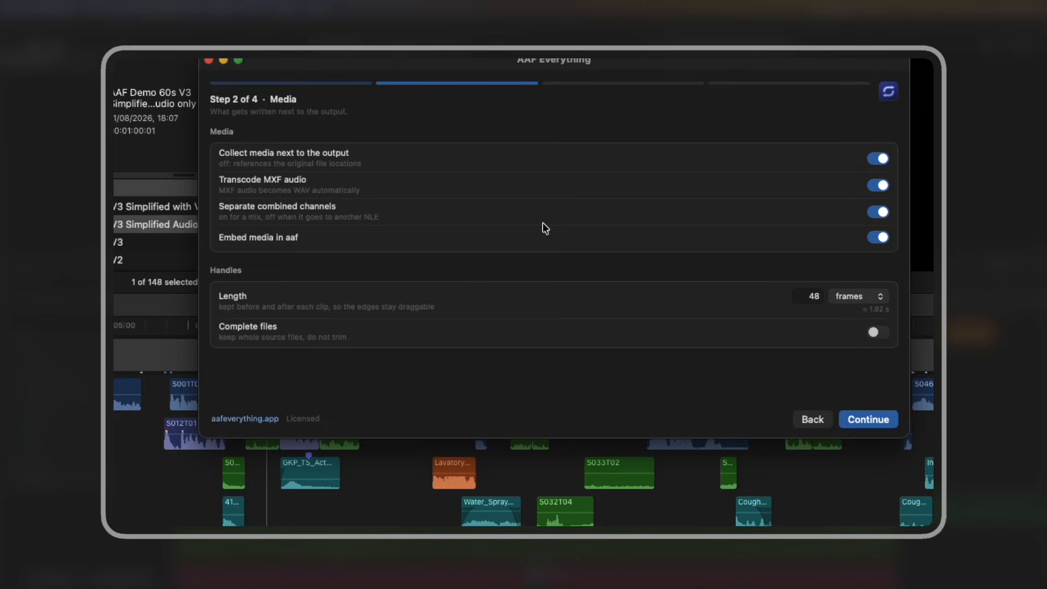
{"action": "left_click", "coordinate": [872, 421]}
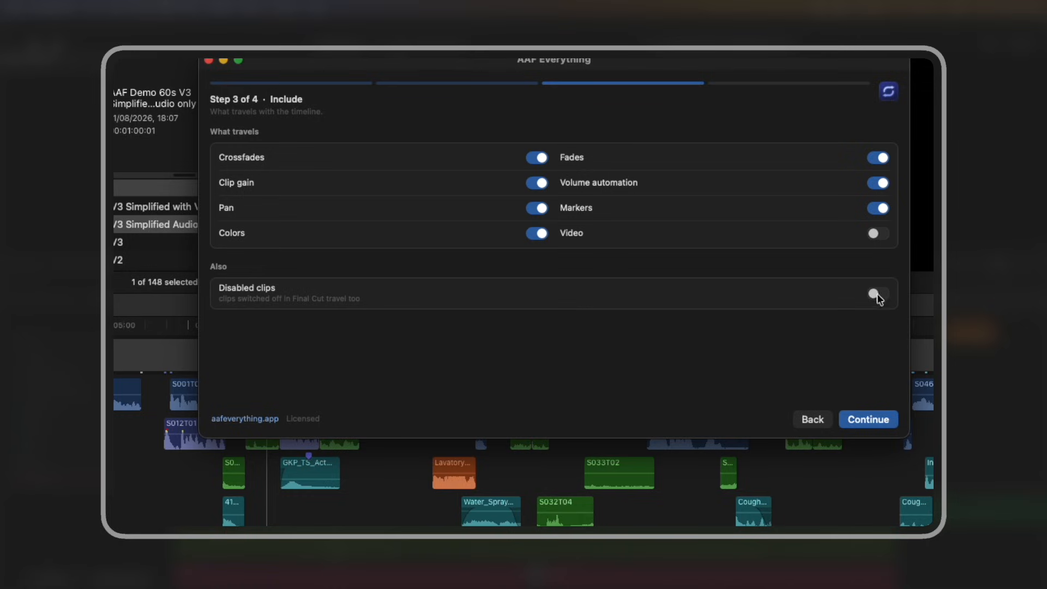
{"action": "left_click", "coordinate": [857, 420]}
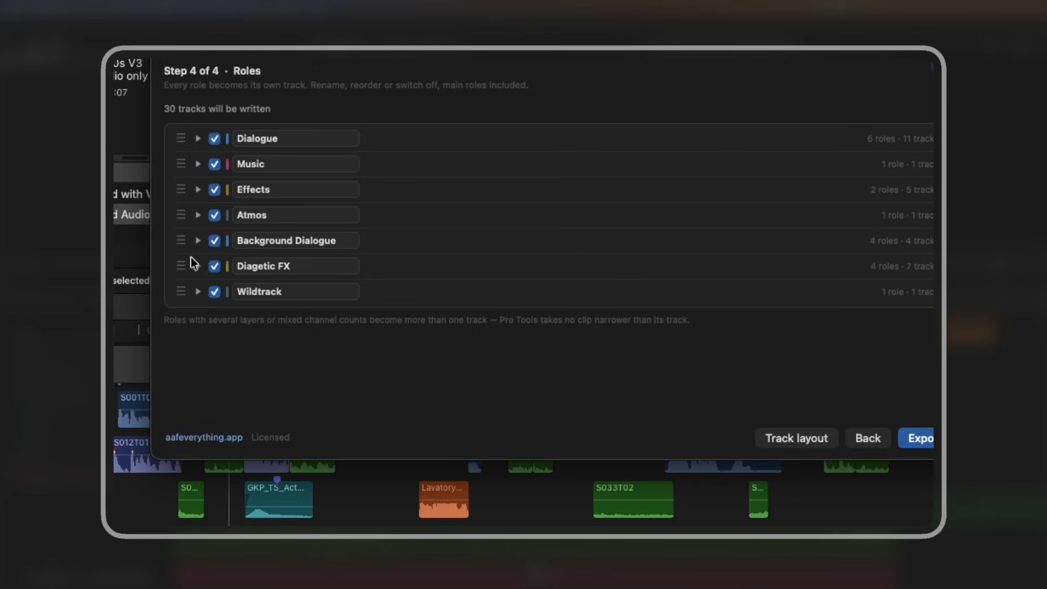
Step: Reorder the roles so Music comes last and Background Dialogue and Diagetic FX directly follow Dialogue
{"action": "left_click_drag", "start_coordinate": [183, 165], "coordinate": [182, 300]}
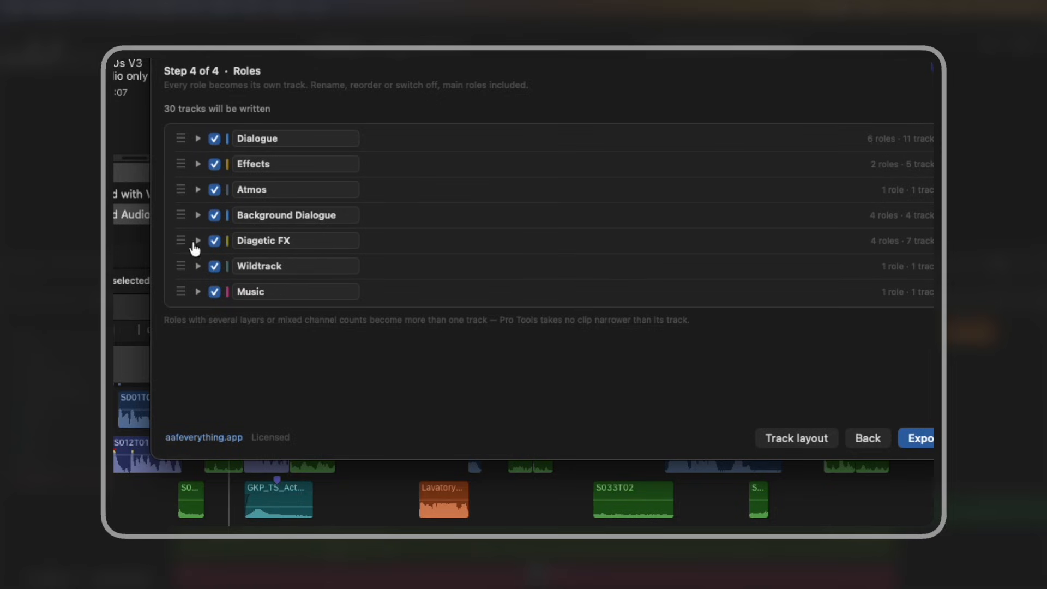
{"action": "left_click_drag", "start_coordinate": [180, 241], "coordinate": [186, 158]}
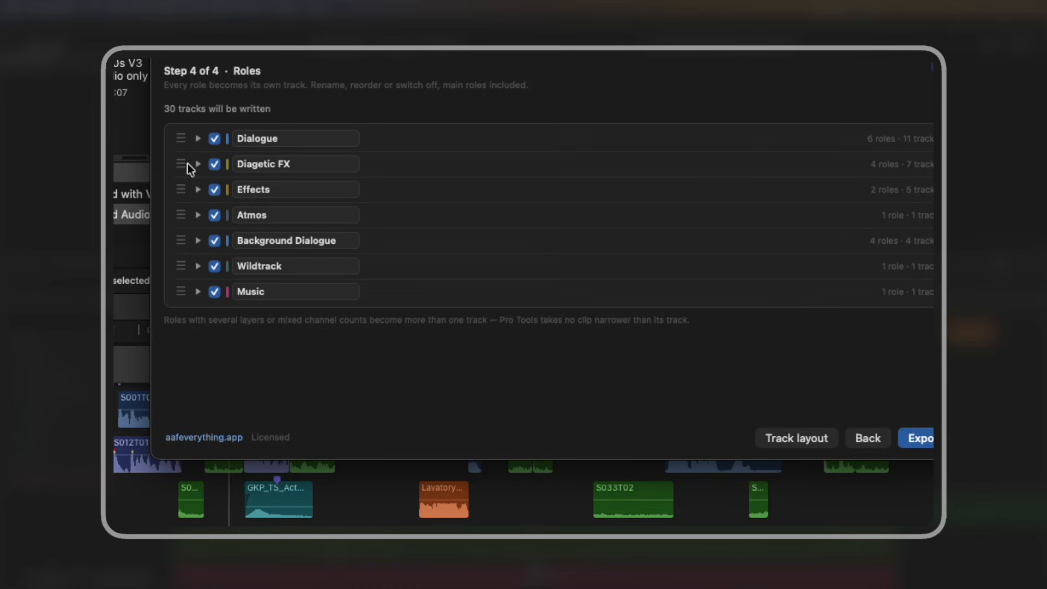
{"action": "left_click_drag", "start_coordinate": [182, 241], "coordinate": [177, 150]}
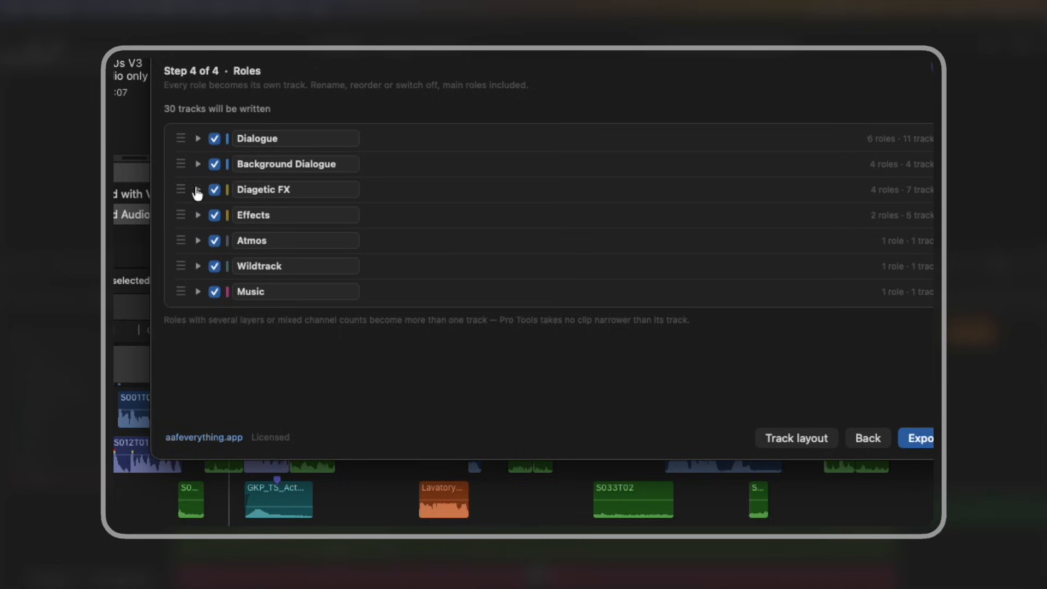
Step: Exclude the Dialogue MixL and Dialogue MixR subroles from the export
{"action": "left_click", "coordinate": [198, 140]}
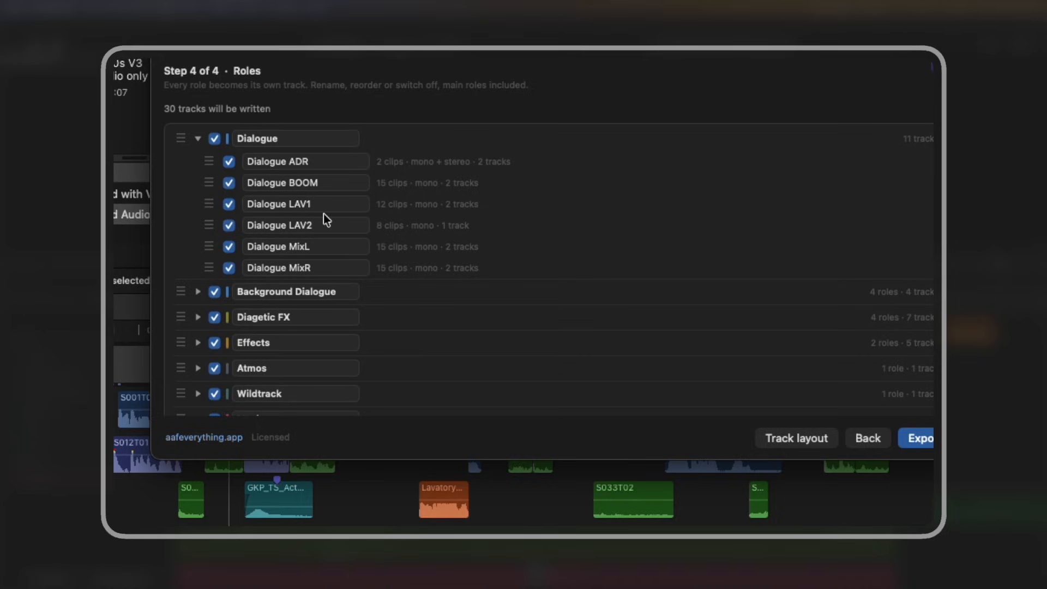
{"action": "left_click", "coordinate": [230, 251]}
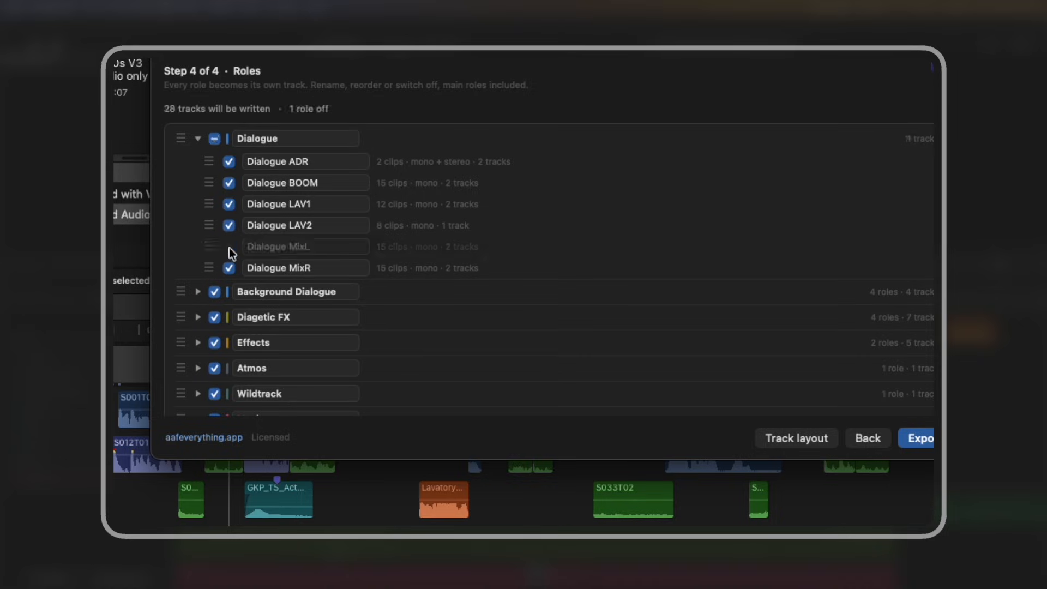
{"action": "left_click", "coordinate": [228, 268]}
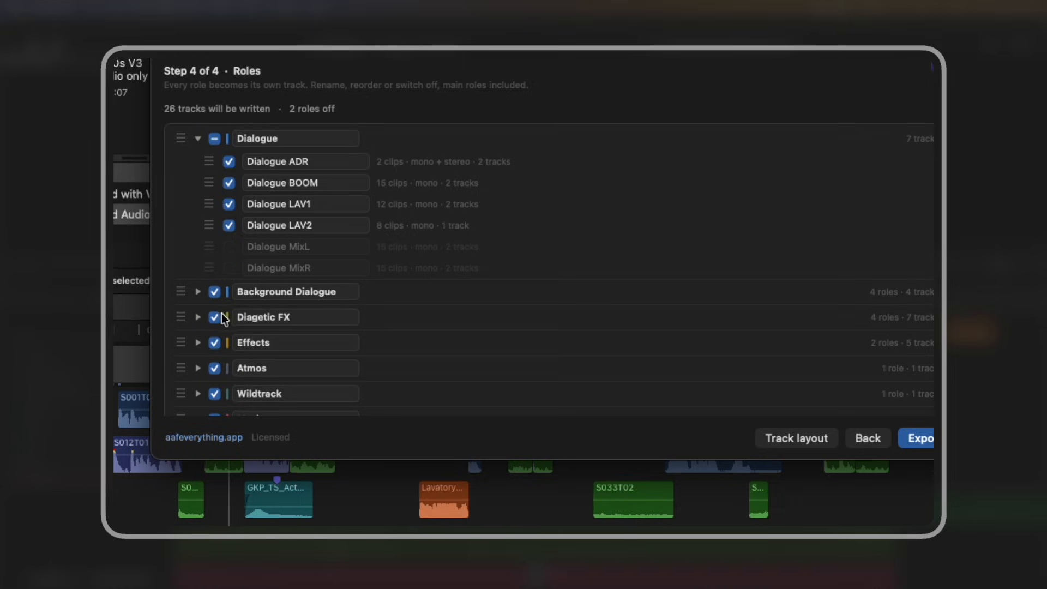
Step: Exclude the two Background Dialogue Mix subroles from the export
{"action": "left_click", "coordinate": [199, 293]}
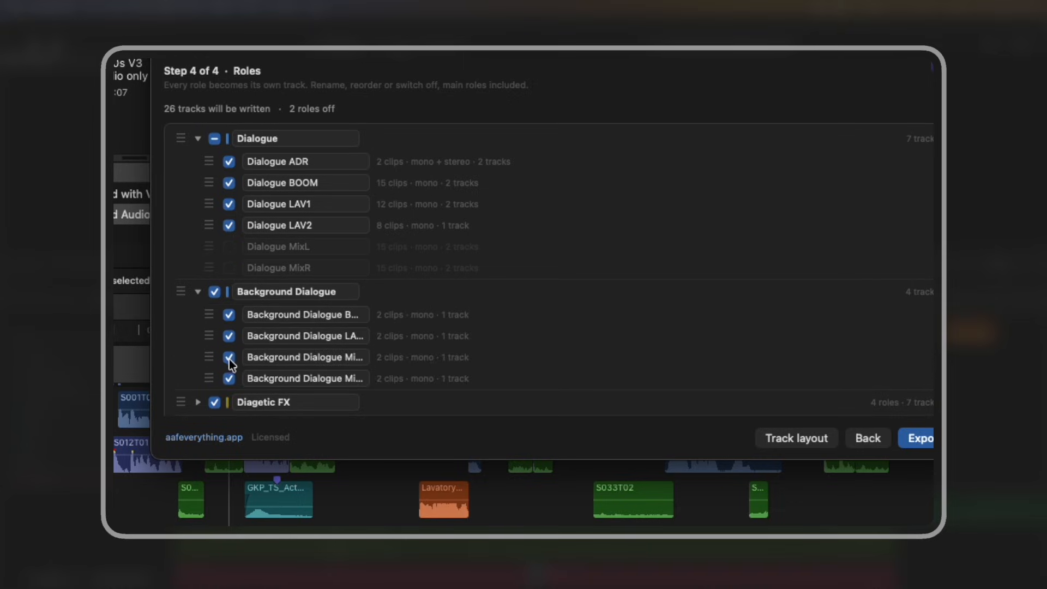
{"action": "scroll", "coordinate": [231, 338], "scroll_direction": "down", "scroll_amount": 3}
{"action": "left_click", "coordinate": [230, 296]}
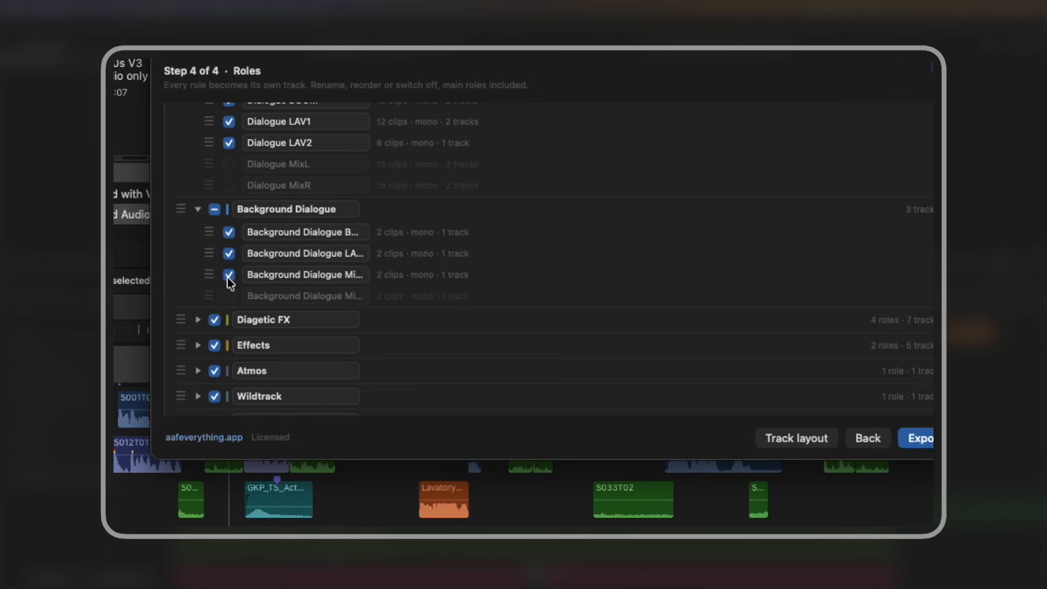
{"action": "left_click", "coordinate": [228, 276]}
Step: Exclude the Diagetic FX MixL and Diagetic FX MixR subroles from the export
{"action": "left_click", "coordinate": [199, 320]}
{"action": "scroll", "coordinate": [237, 320], "scroll_direction": "down", "scroll_amount": 3}
{"action": "left_click", "coordinate": [229, 287]}
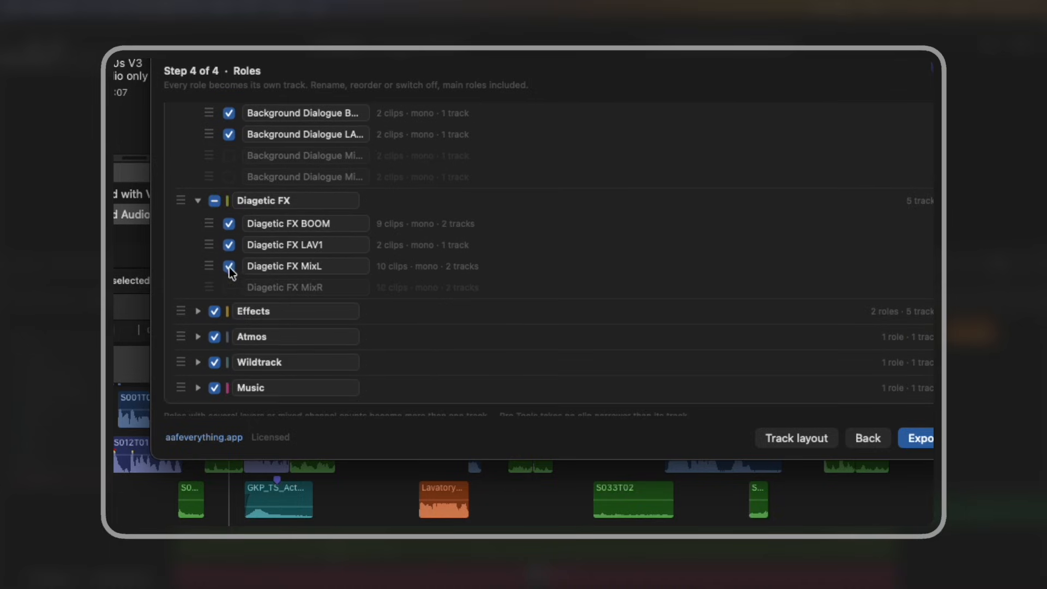
{"action": "left_click", "coordinate": [230, 266]}
Step: Check the Effects subroles and collapse all the expanded role groups
{"action": "left_click", "coordinate": [199, 311]}
{"action": "scroll", "coordinate": [199, 312], "scroll_direction": "down", "scroll_amount": 2}
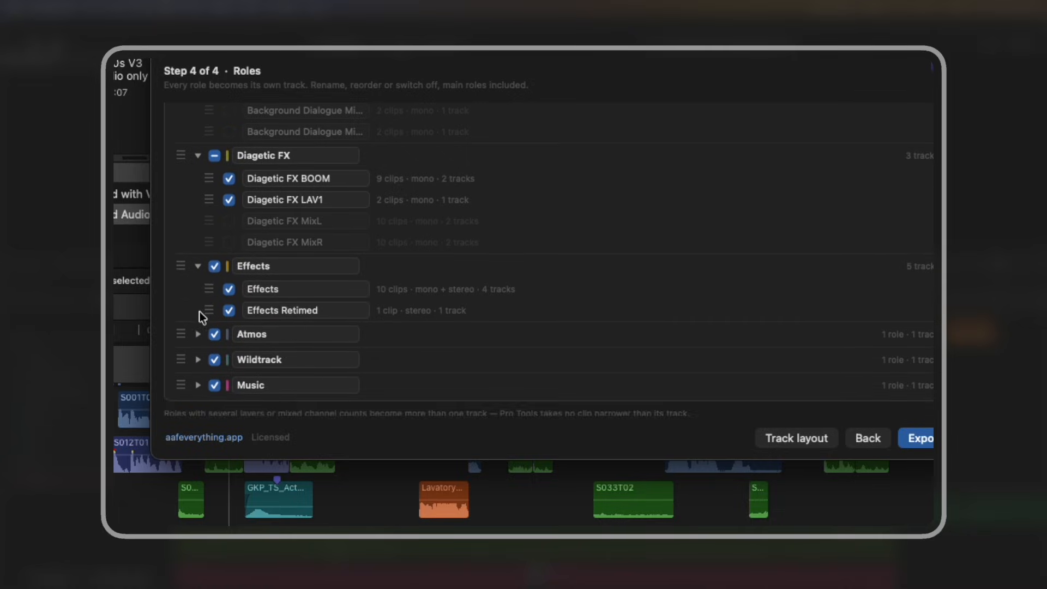
{"action": "scroll", "coordinate": [199, 311], "scroll_direction": "up", "scroll_amount": 1}
{"action": "left_click", "coordinate": [201, 292]}
{"action": "scroll", "coordinate": [186, 307], "scroll_direction": "up", "scroll_amount": 2}
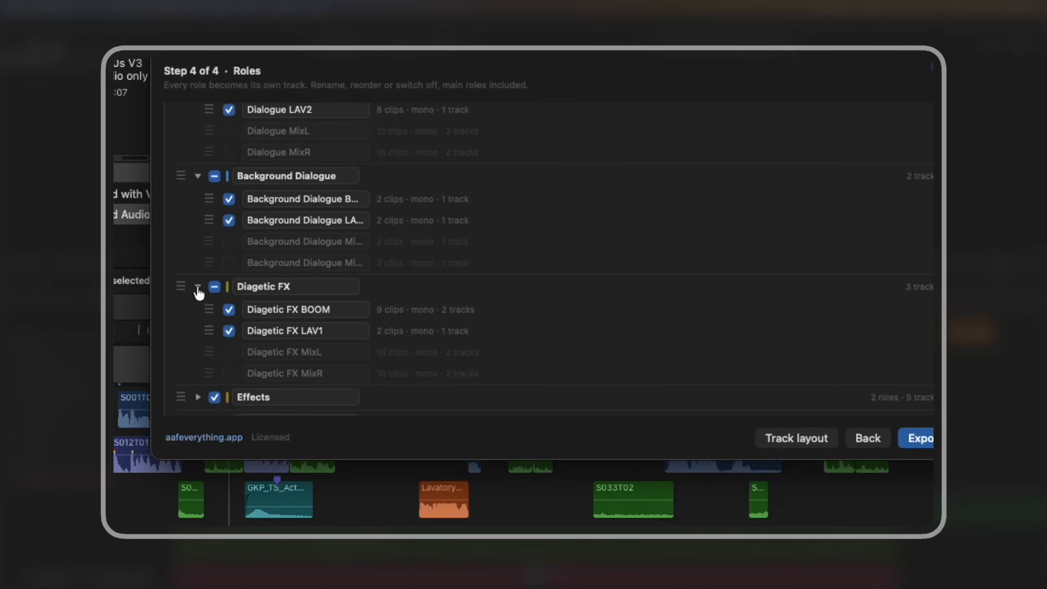
{"action": "left_click", "coordinate": [198, 287]}
{"action": "left_click", "coordinate": [198, 175]}
{"action": "scroll", "coordinate": [198, 177], "scroll_direction": "up", "scroll_amount": 3}
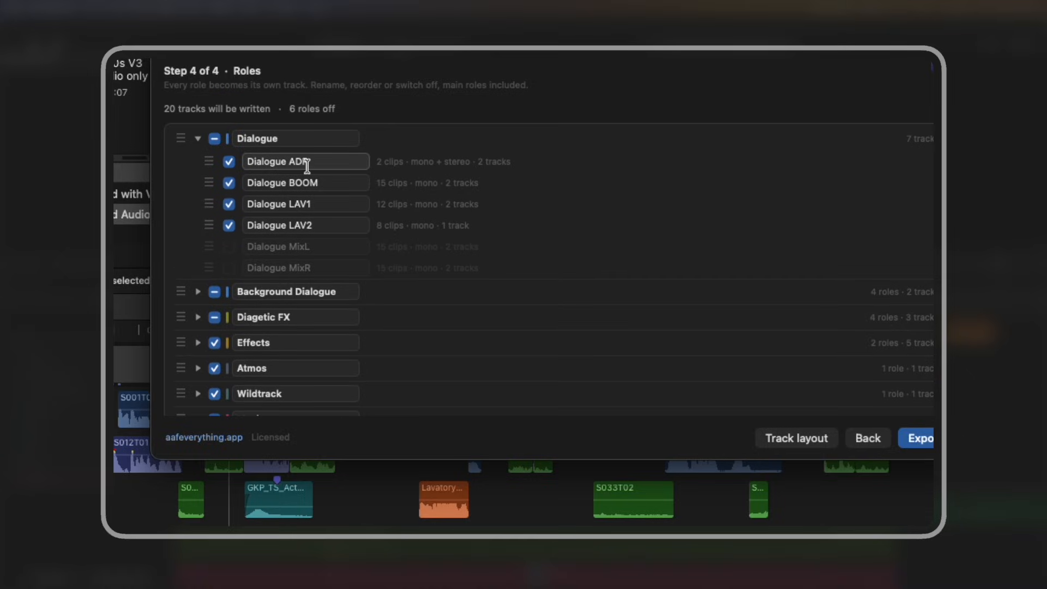
{"action": "left_click", "coordinate": [199, 141]}
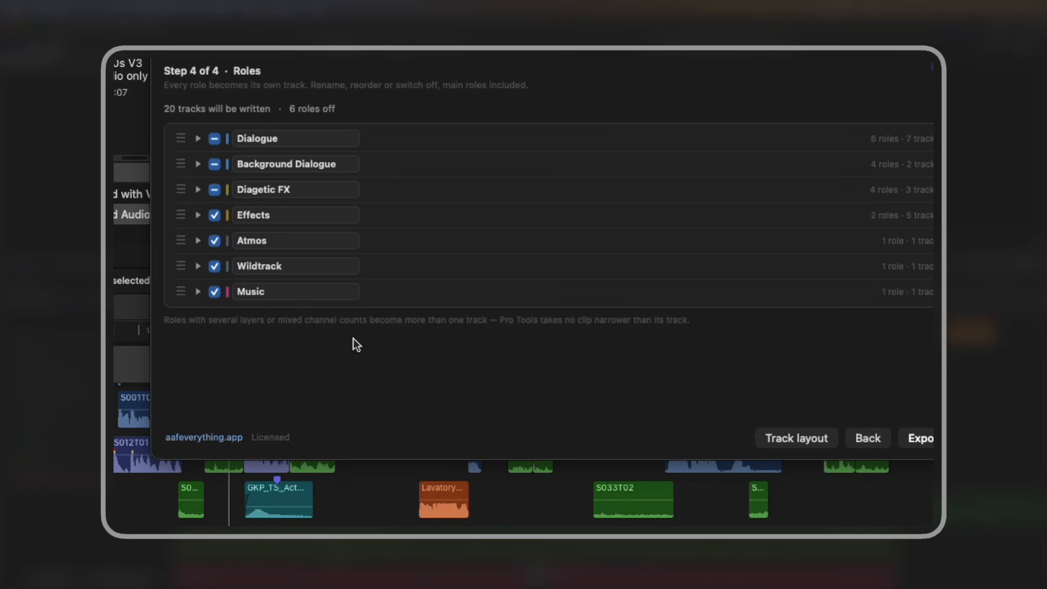
Step: Open the track layout for the chosen roles and export the AAF to the Desktop
{"action": "left_click", "coordinate": [797, 438]}
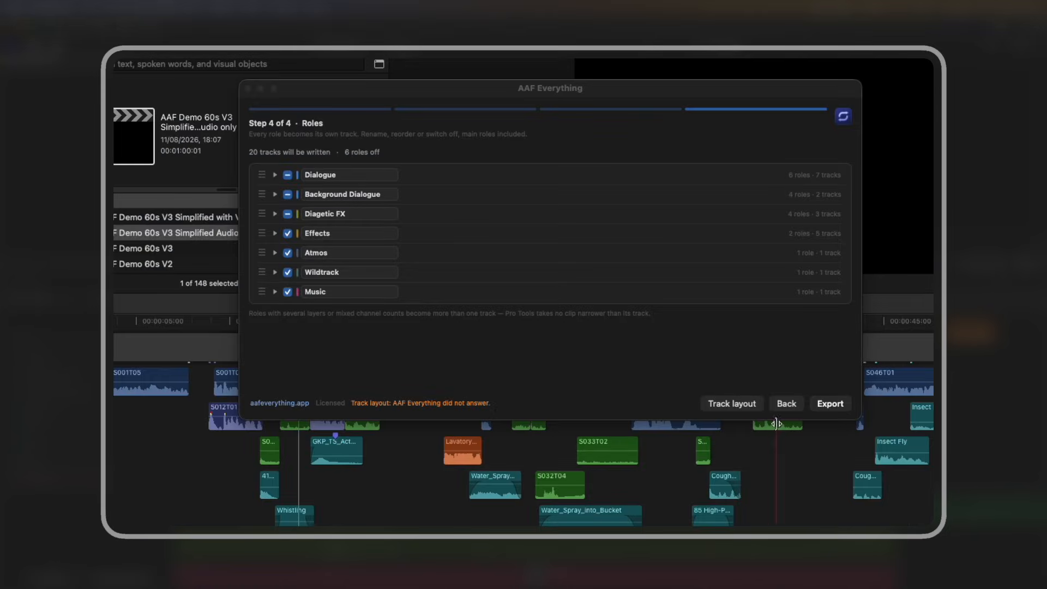
{"action": "left_click", "coordinate": [789, 377]}
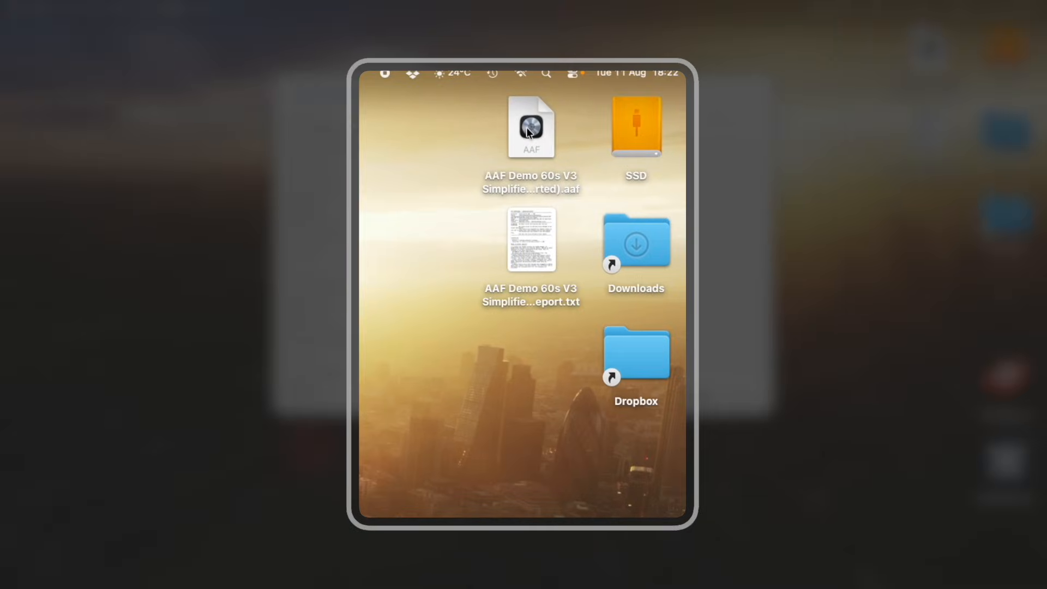
Step: Open the AAF Everything conversion report from the Desktop, enlarge its window to read it, and close it
{"action": "double_click", "coordinate": [527, 238]}
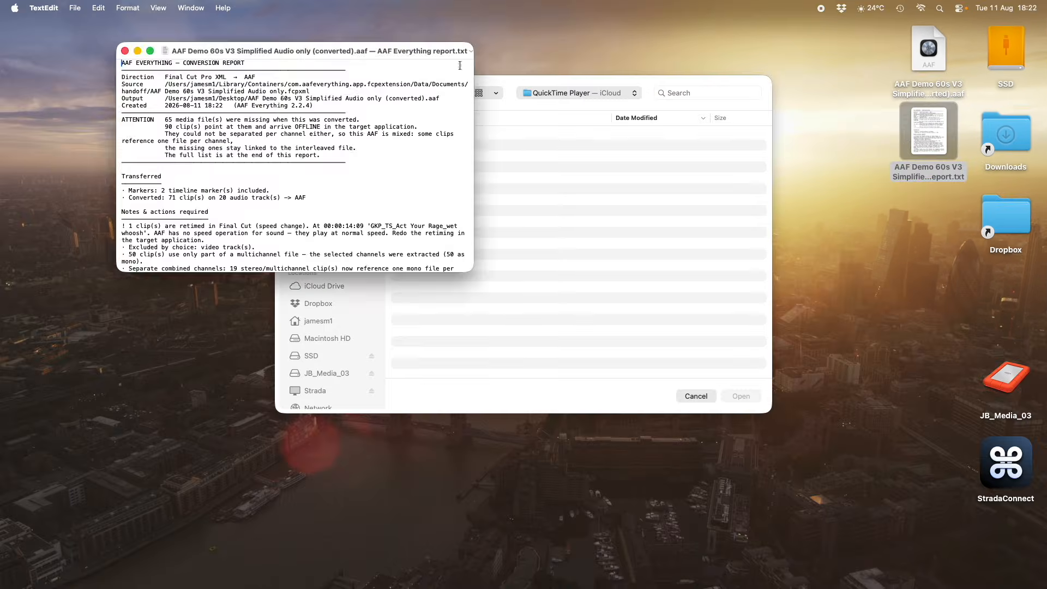
{"action": "left_click_drag", "start_coordinate": [549, 259], "coordinate": [669, 570]}
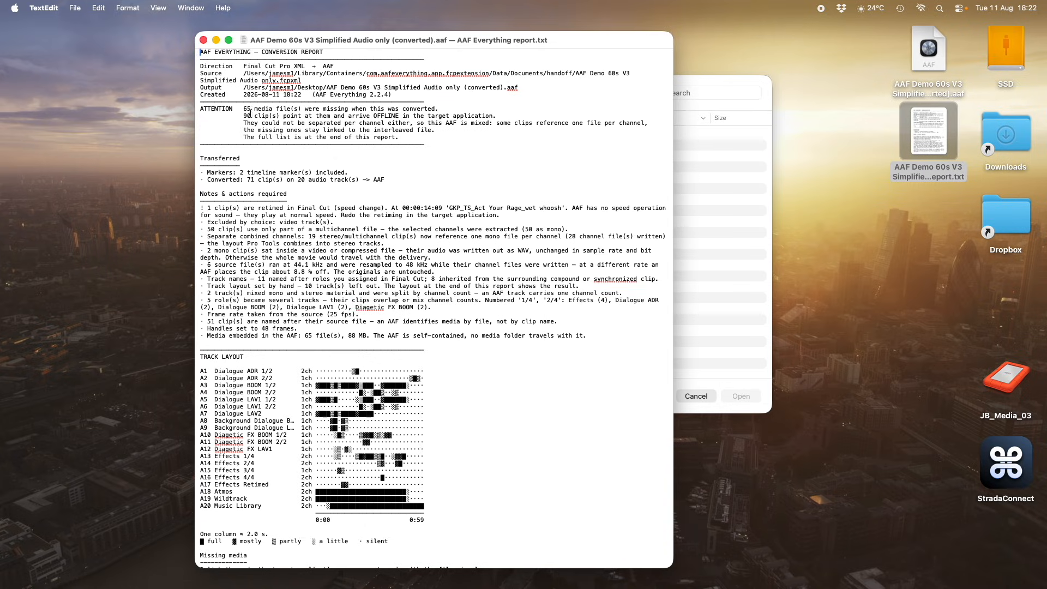
{"action": "left_click", "coordinate": [204, 40]}
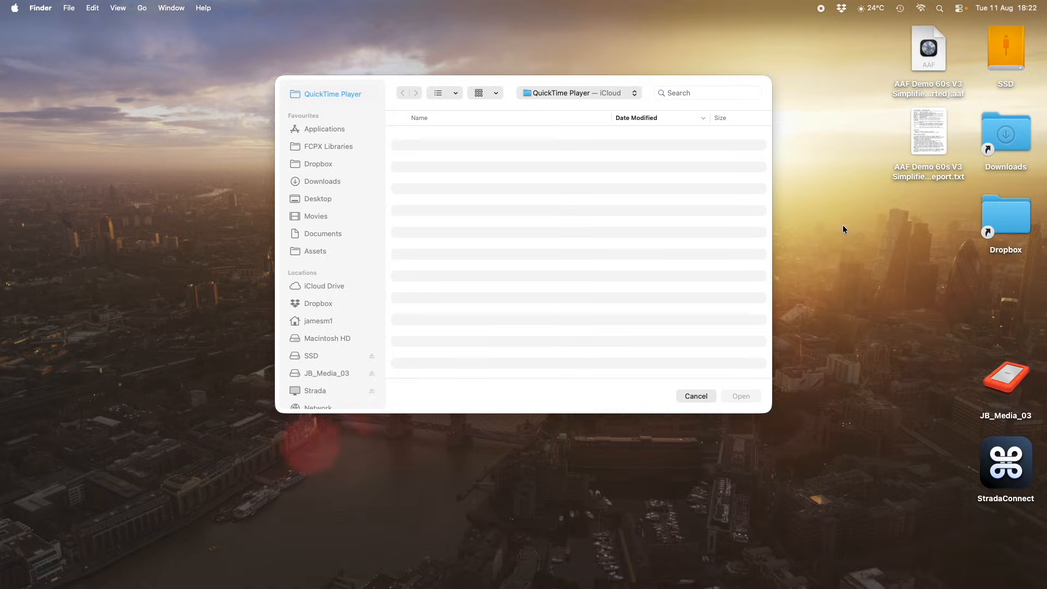
Step: Switch to DaVinci Resolve and import AAF Demo 60s V3 Simplified Audio only (converted).aaf from the Desktop as a timeline with the default import settings
{"action": "left_click", "coordinate": [843, 577]}
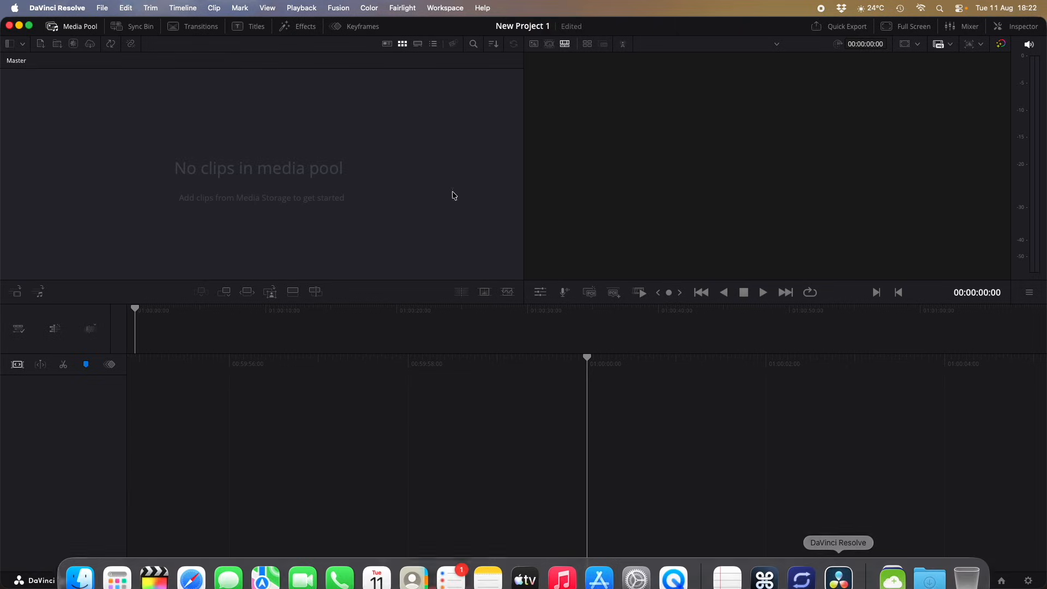
{"action": "left_click", "coordinate": [102, 7]}
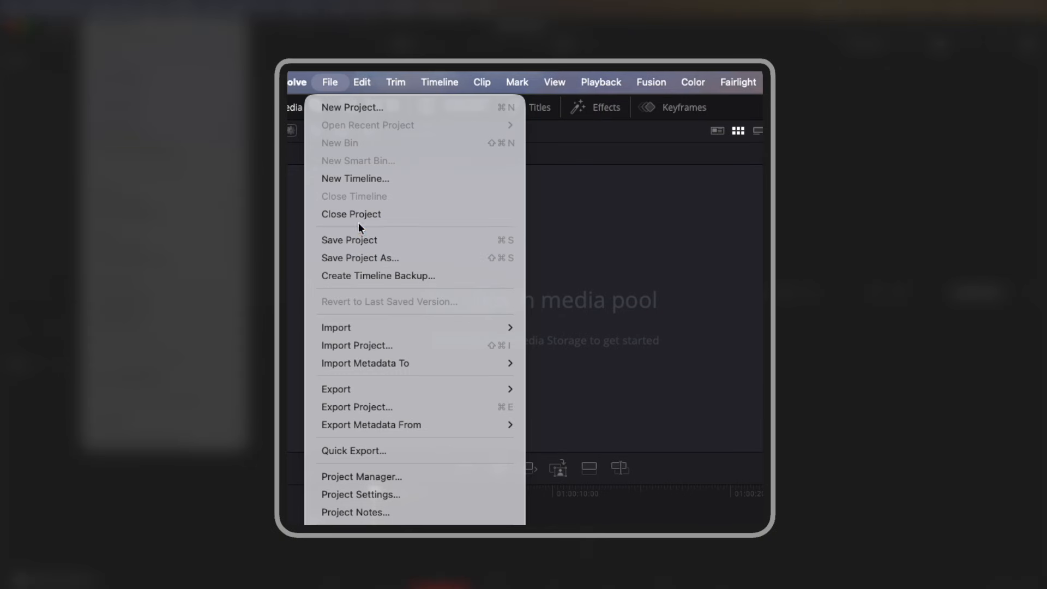
{"action": "mouse_move", "coordinate": [364, 328]}
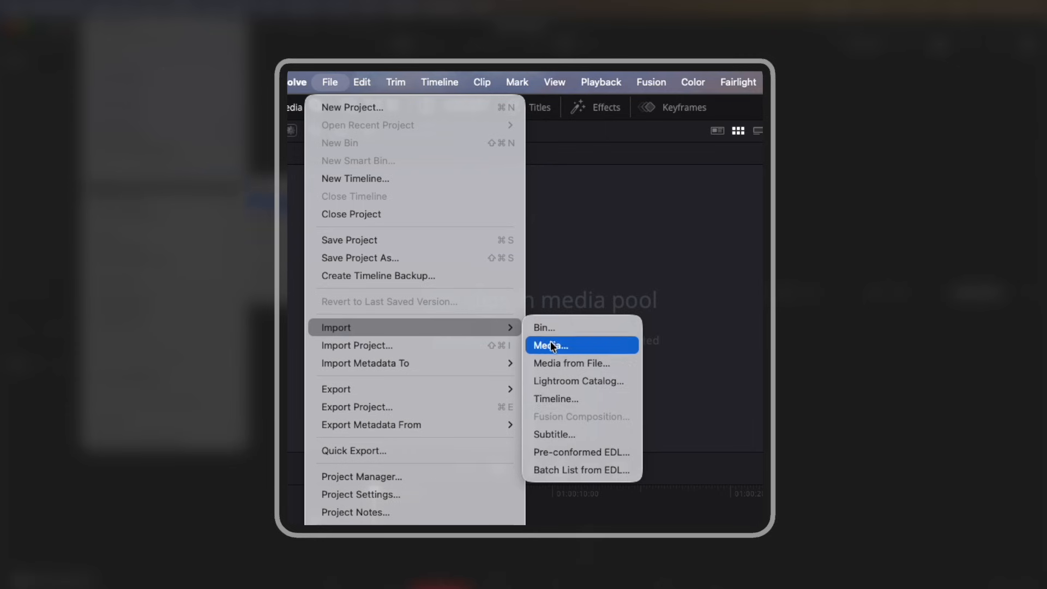
{"action": "left_click", "coordinate": [576, 397]}
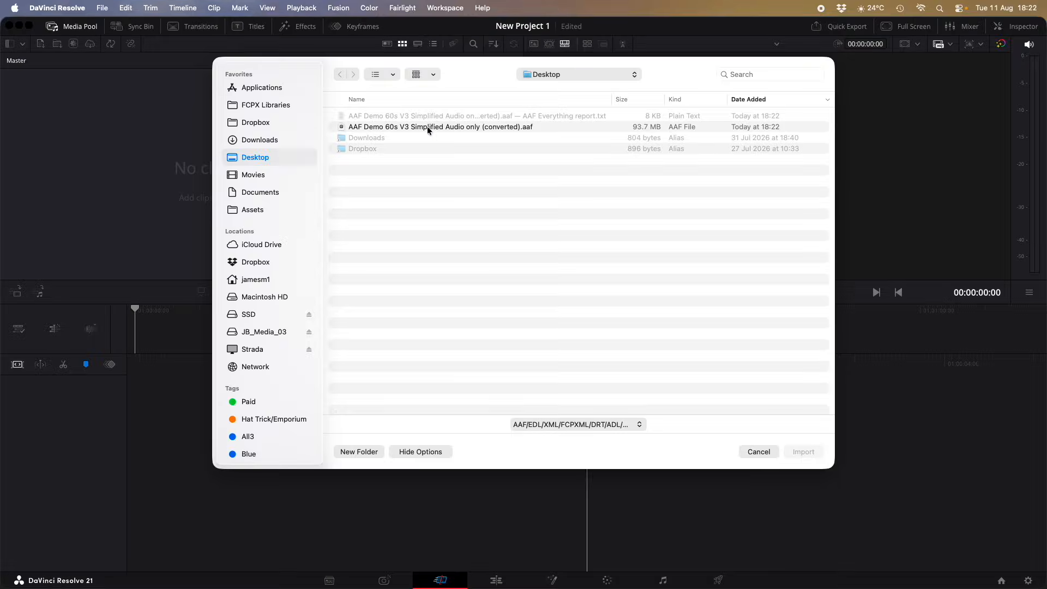
{"action": "left_click", "coordinate": [428, 126]}
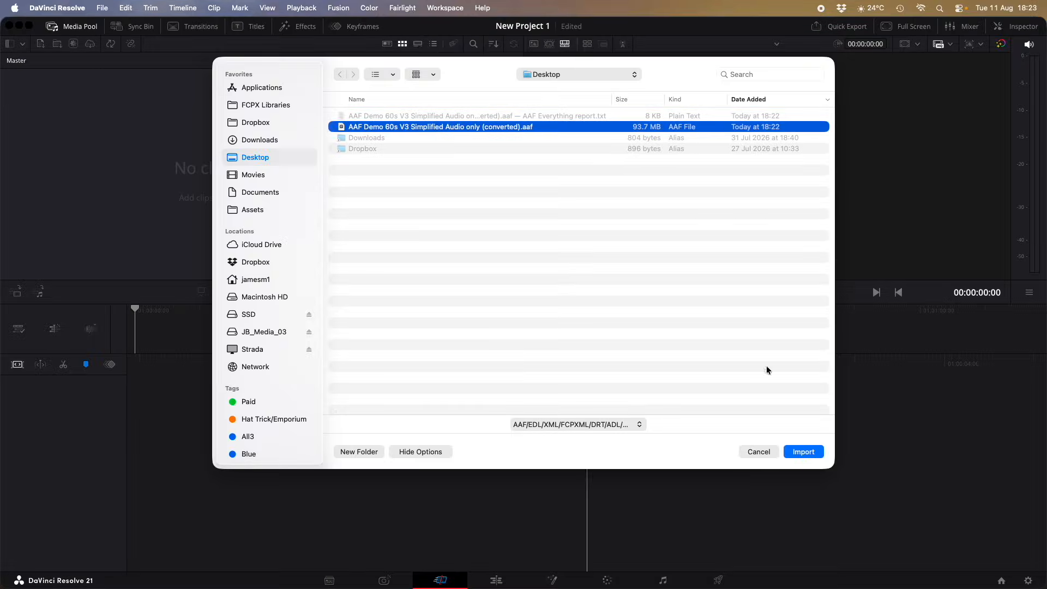
{"action": "left_click", "coordinate": [817, 454]}
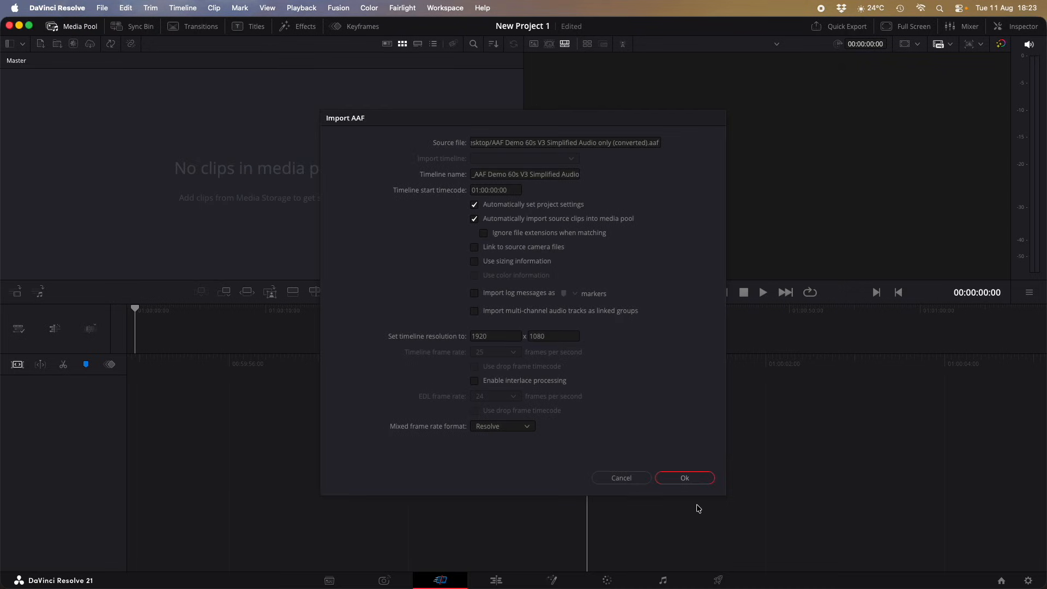
{"action": "left_click", "coordinate": [689, 480]}
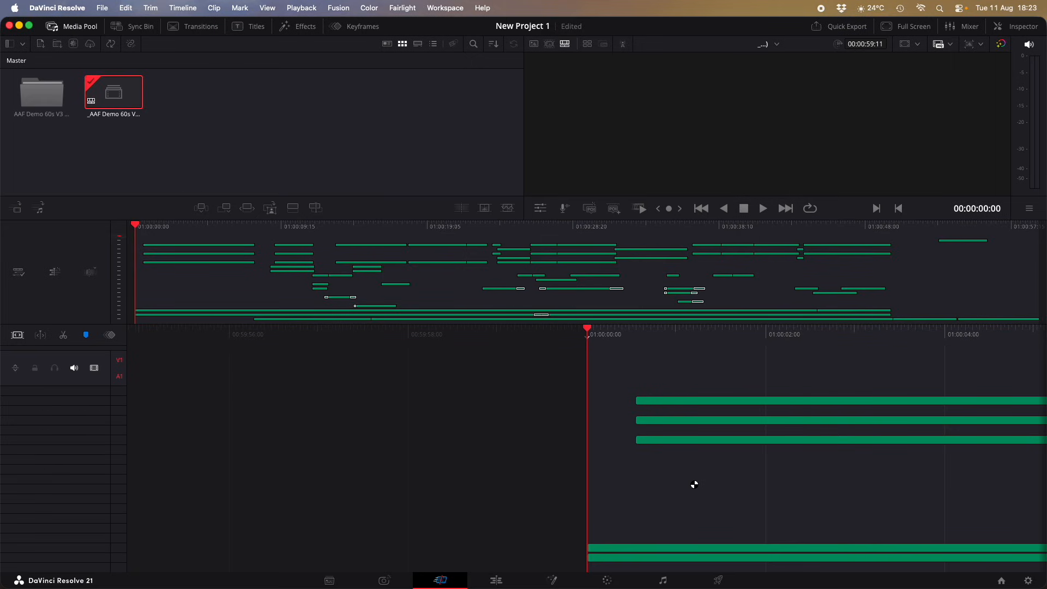
Step: Open the imported timeline on the Fairlight page, zoom it in horizontally, and examine the clip fades and volume keyframes on the Effects tracks
{"action": "left_click", "coordinate": [663, 580]}
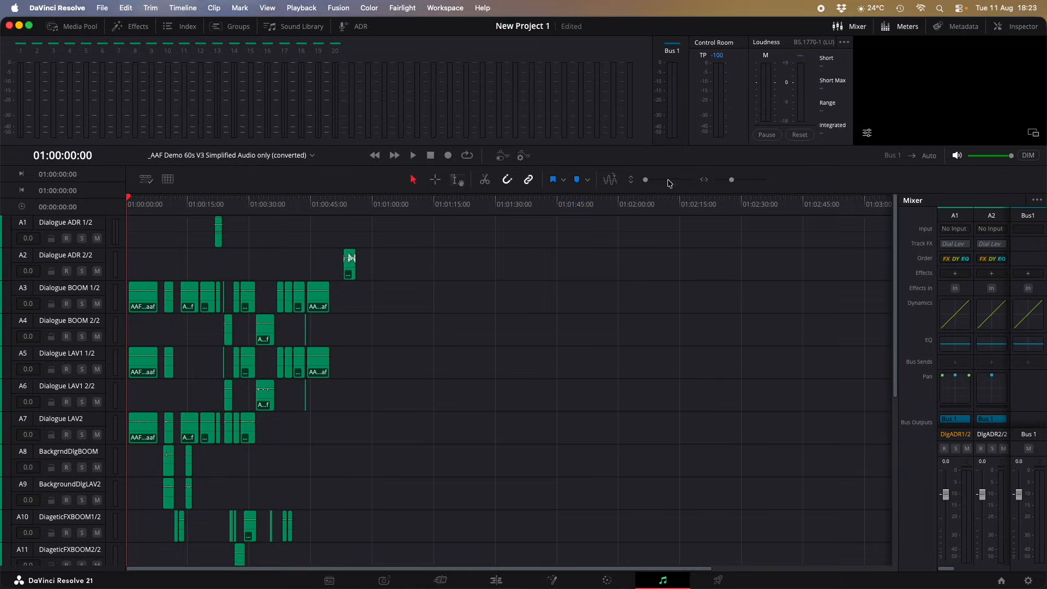
{"action": "left_click_drag", "start_coordinate": [733, 184], "coordinate": [736, 181]}
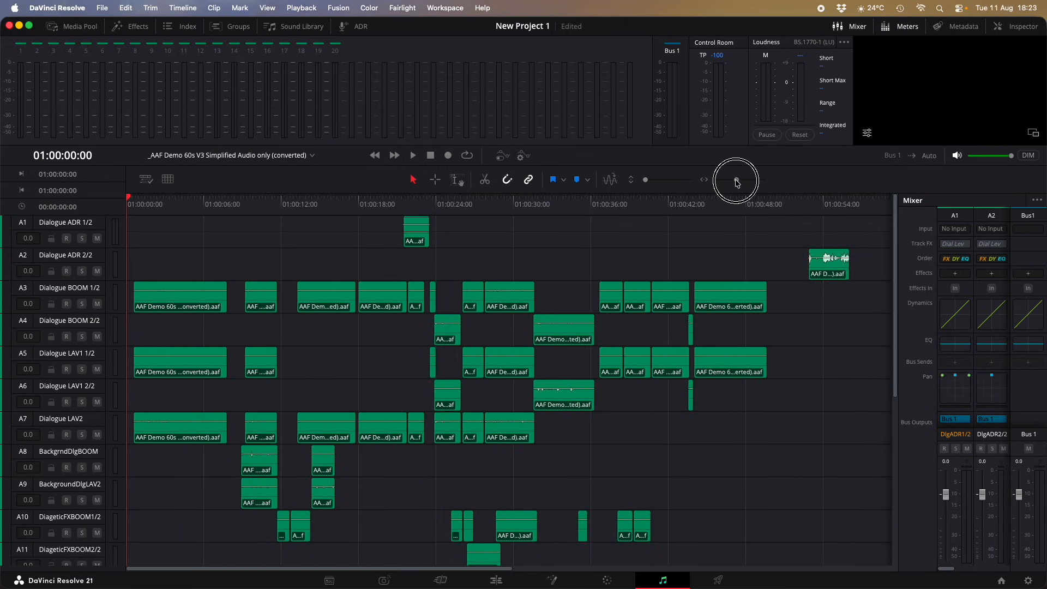
{"action": "scroll", "coordinate": [364, 273], "scroll_direction": "down", "scroll_amount": 10}
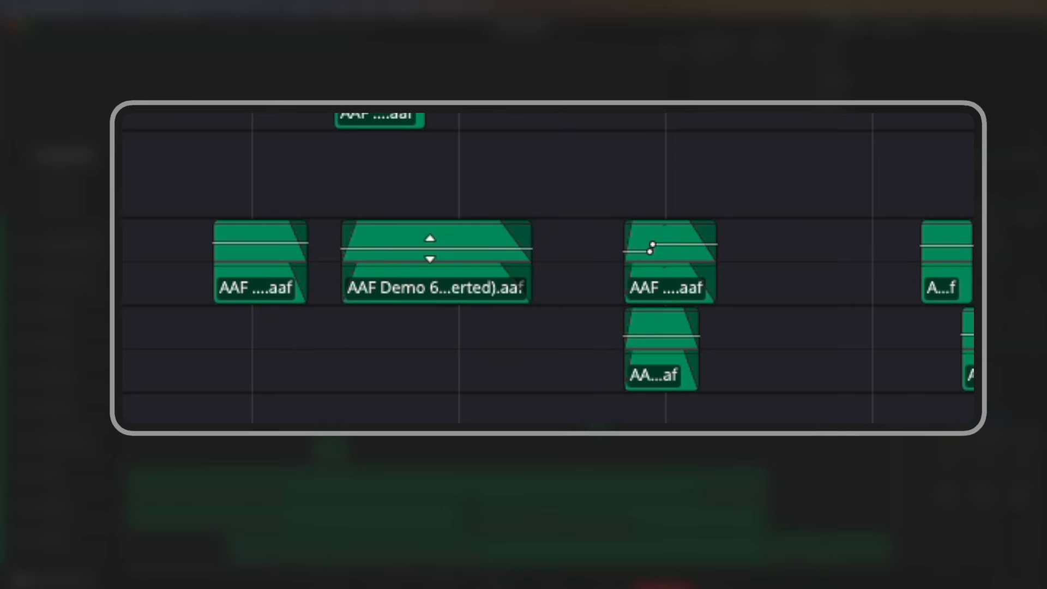
{"action": "scroll", "coordinate": [649, 322], "scroll_direction": "up", "scroll_amount": 10}
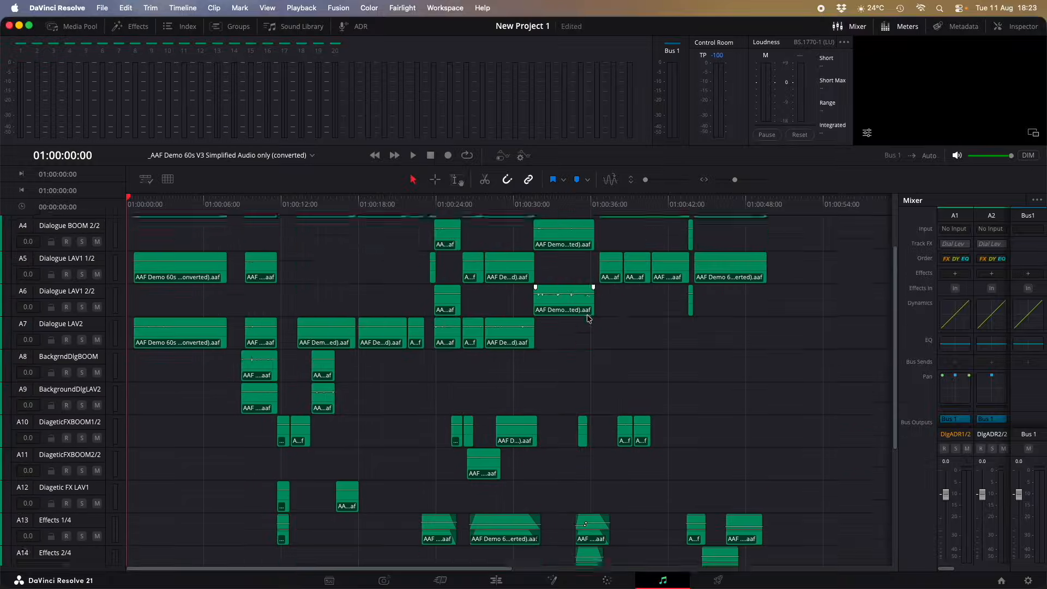
Step: Review the track names and clip layout from Dialogue ADR 1/2 down to Markers, comparing them with the exported roles
{"action": "scroll", "coordinate": [588, 318], "scroll_direction": "down", "scroll_amount": 6}
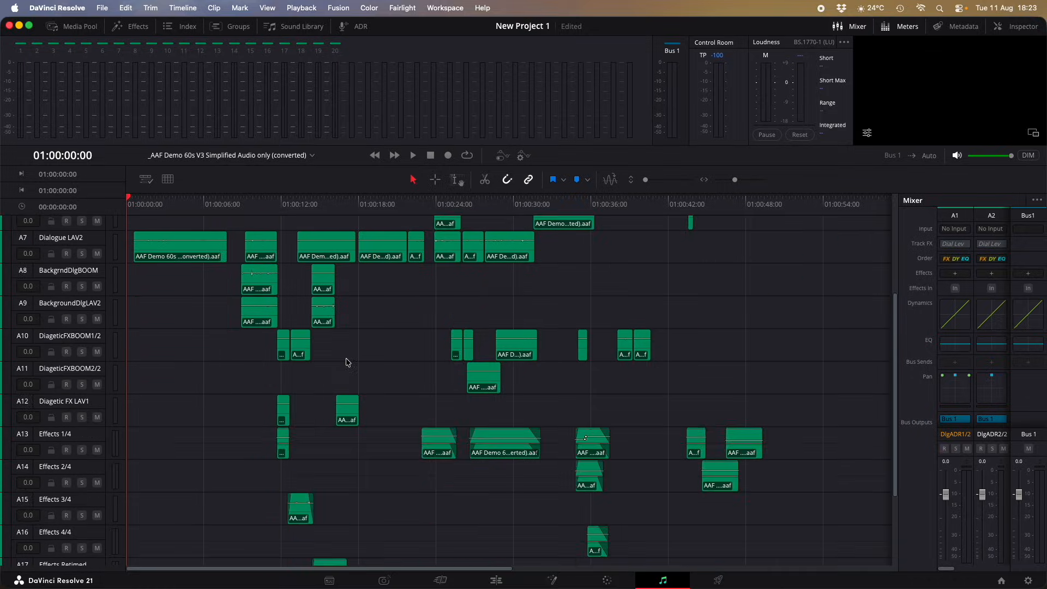
{"action": "scroll", "coordinate": [566, 364], "scroll_direction": "down", "scroll_amount": 4}
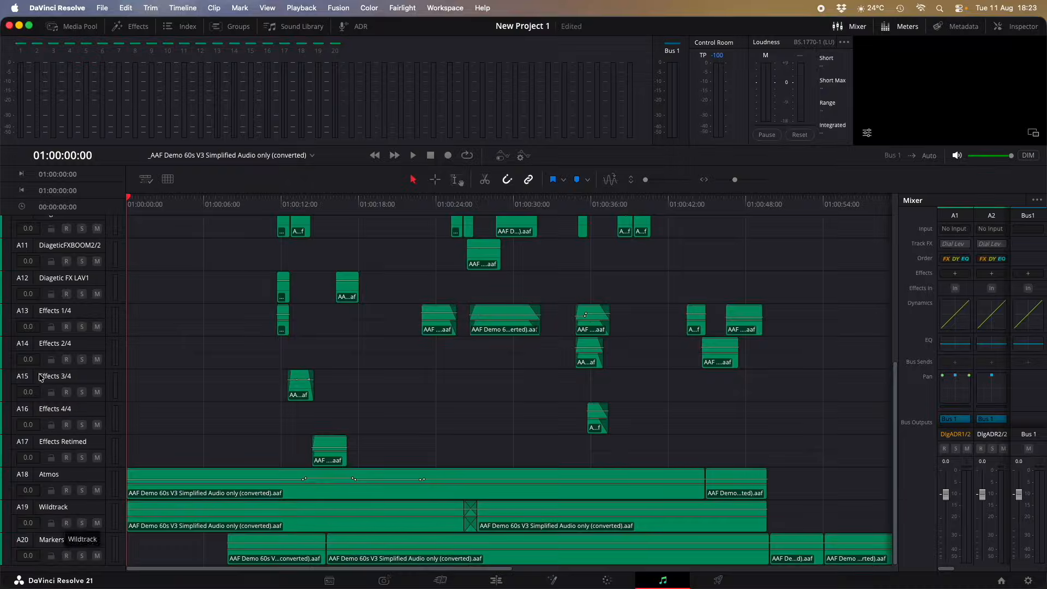
{"action": "scroll", "coordinate": [43, 382], "scroll_direction": "up", "scroll_amount": 8}
{"action": "scroll", "coordinate": [46, 330], "scroll_direction": "up", "scroll_amount": 2}
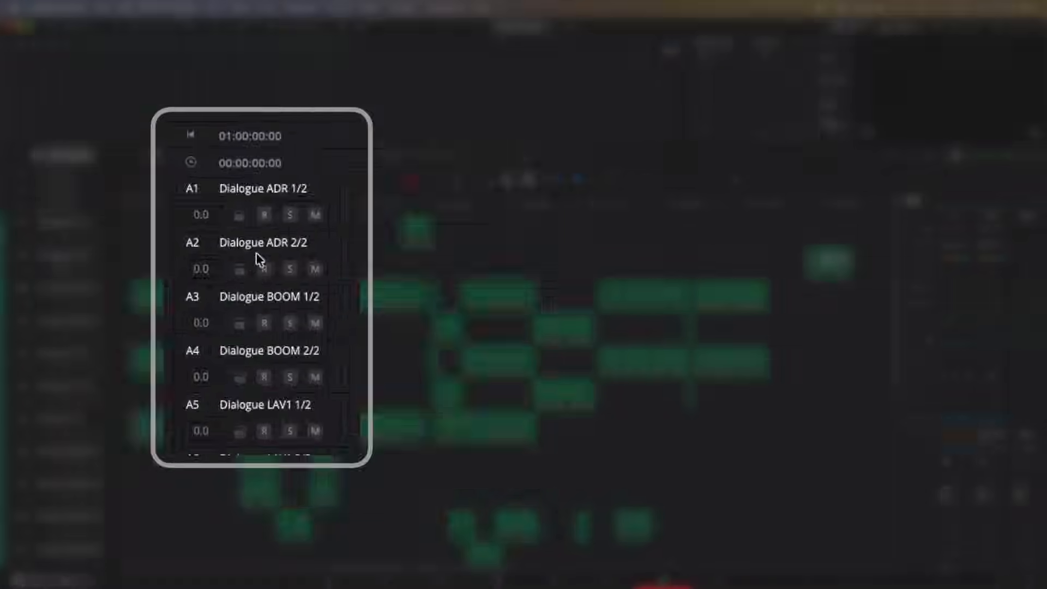
{"action": "scroll", "coordinate": [506, 410], "scroll_direction": "down", "scroll_amount": 9}
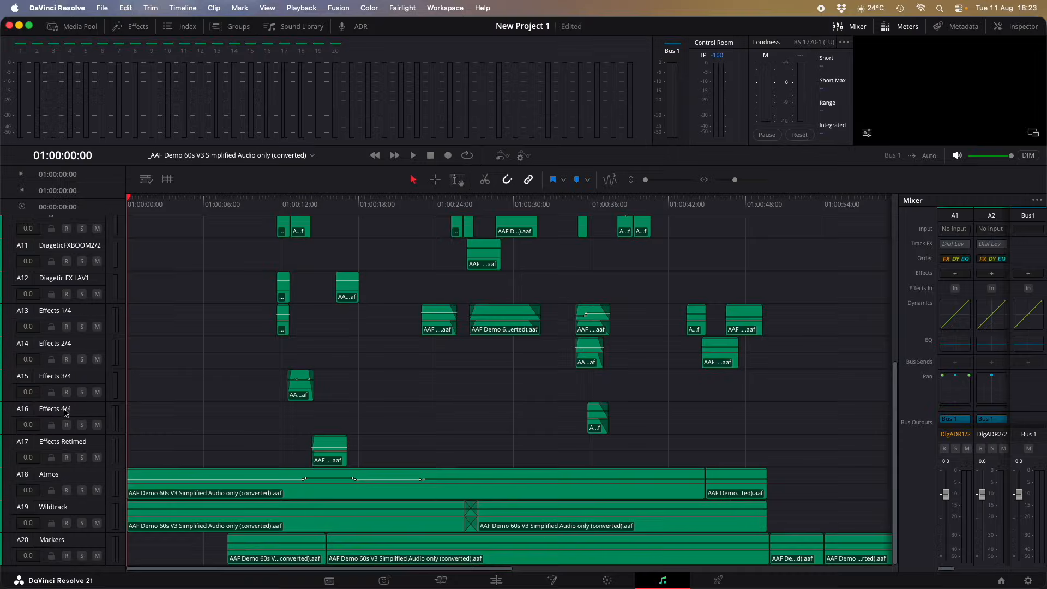
{"action": "scroll", "coordinate": [65, 413], "scroll_direction": "up", "scroll_amount": 3}
{"action": "scroll", "coordinate": [65, 412], "scroll_direction": "up", "scroll_amount": 5}
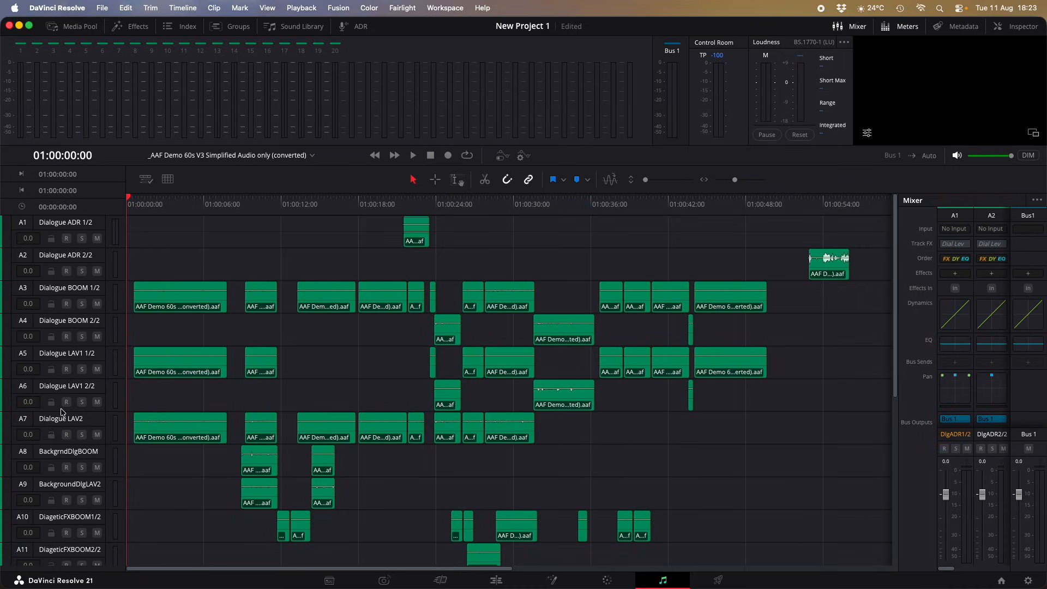
Step: Switch back to Final Cut Pro, close the AAF Everything window, and place the timeline playhead at about 23:14
{"action": "mouse_move", "coordinate": [191, 583]}
{"action": "left_click", "coordinate": [156, 563]}
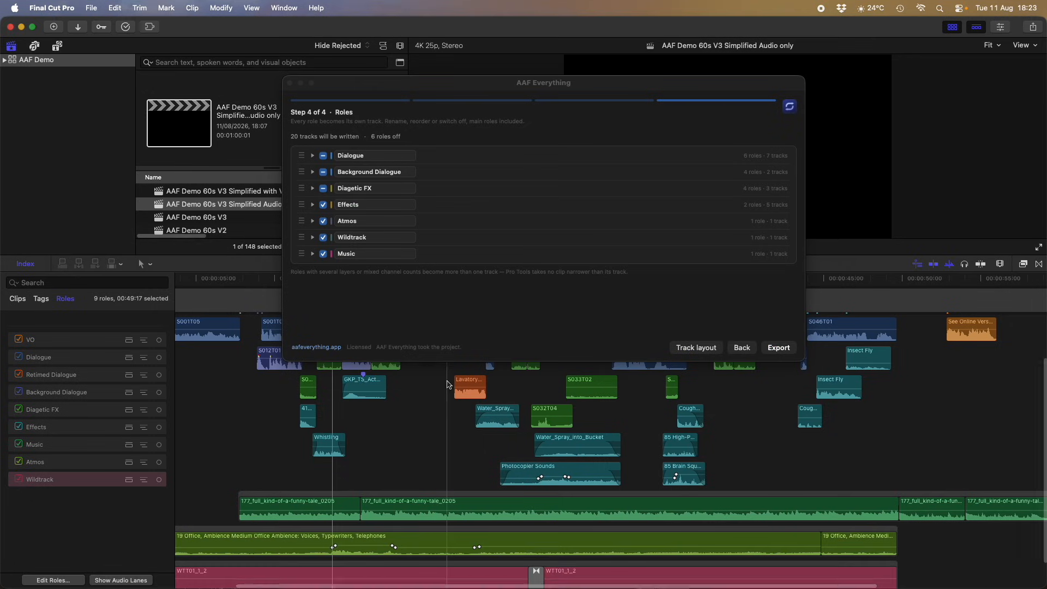
{"action": "left_click", "coordinate": [290, 82]}
{"action": "left_click", "coordinate": [488, 280]}
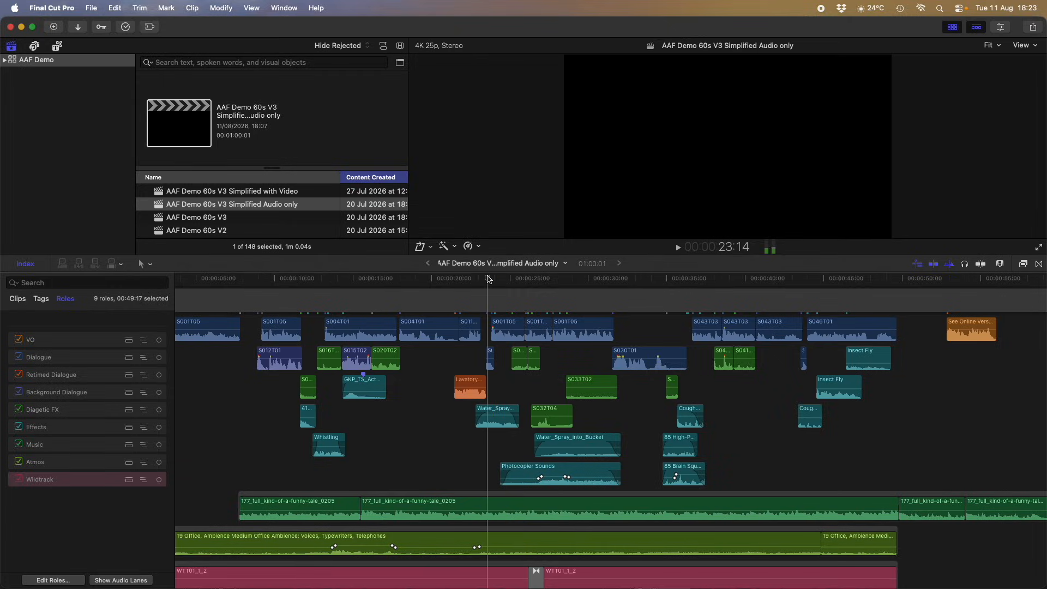